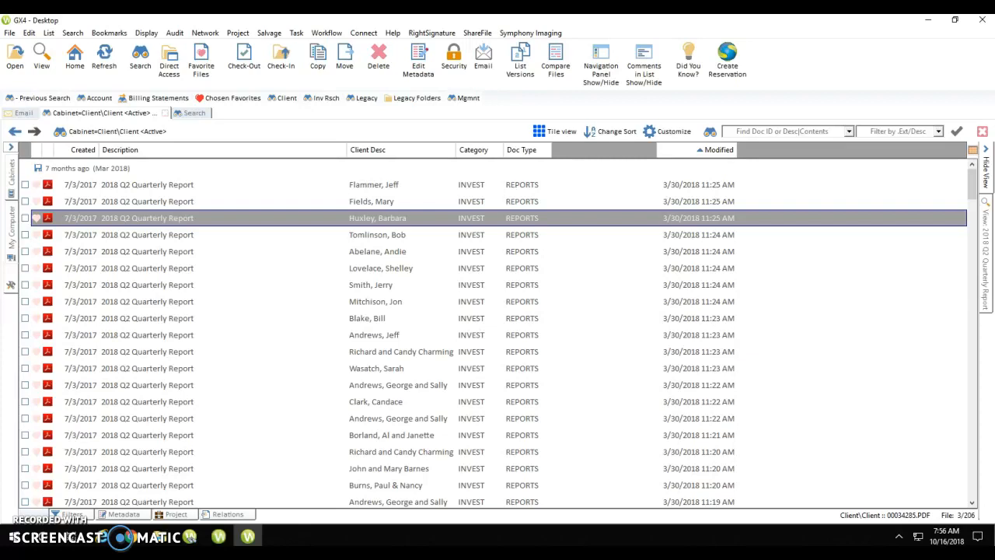
- Add the Doc Type description field as a new column in the client file list
left_click(597, 154)
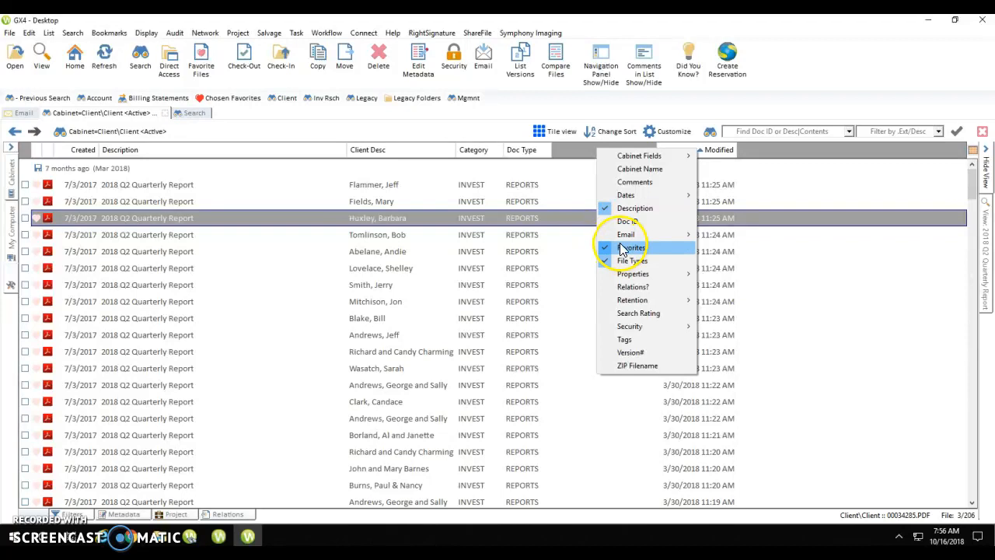
mouse_move(655, 160)
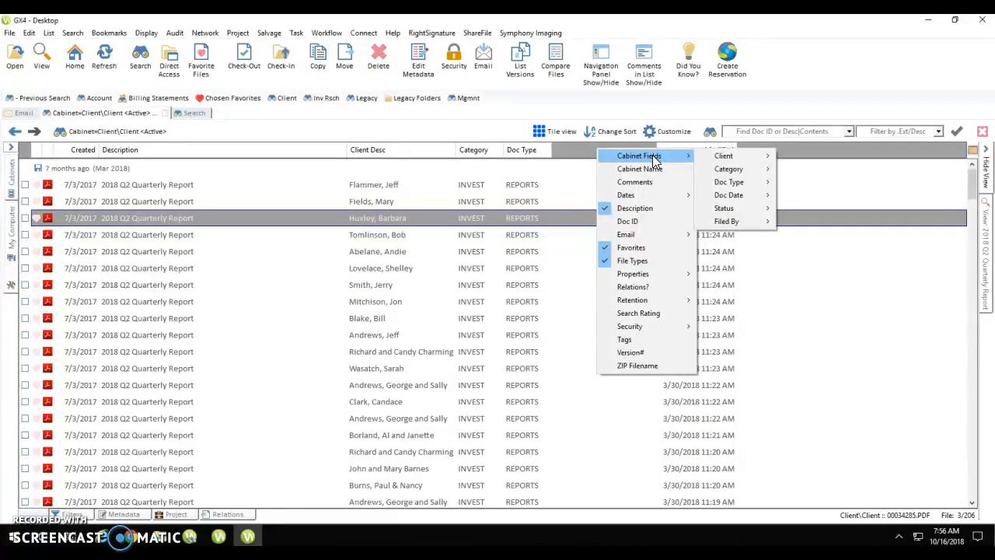
left_click(725, 158)
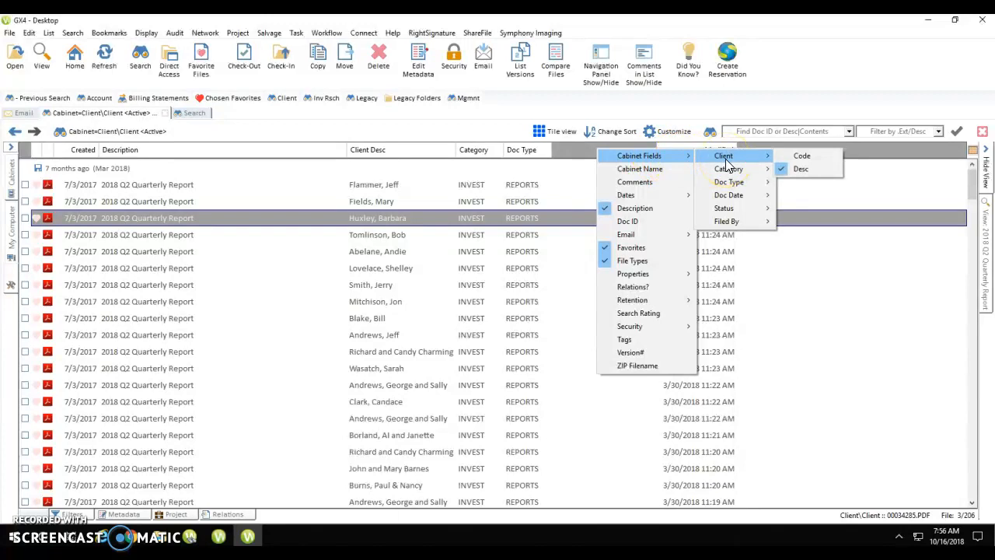
left_click(728, 182)
left_click(802, 194)
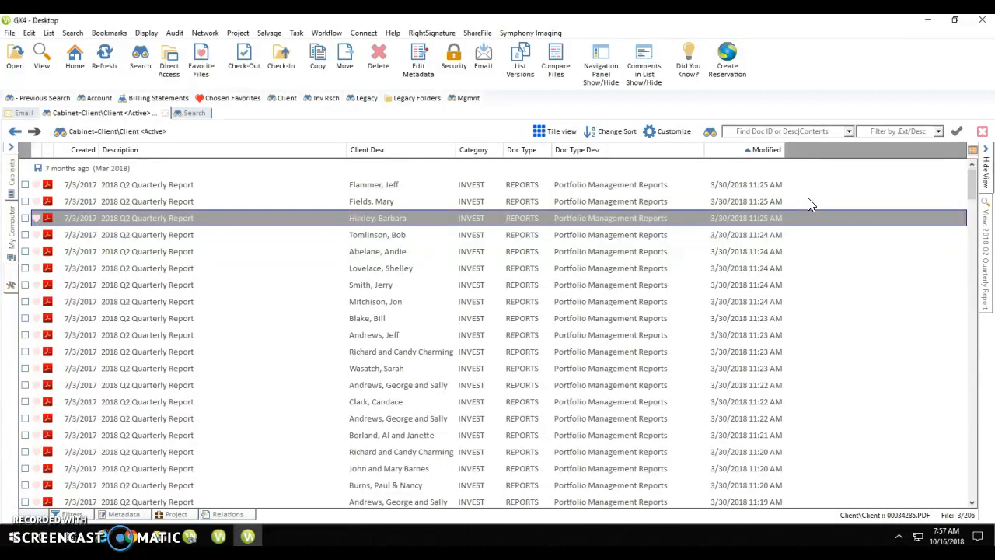
- Move the Created column to just after Modified and remove the Doc Type code column from the list
left_click(83, 155)
left_click_drag(87, 157, 817, 155)
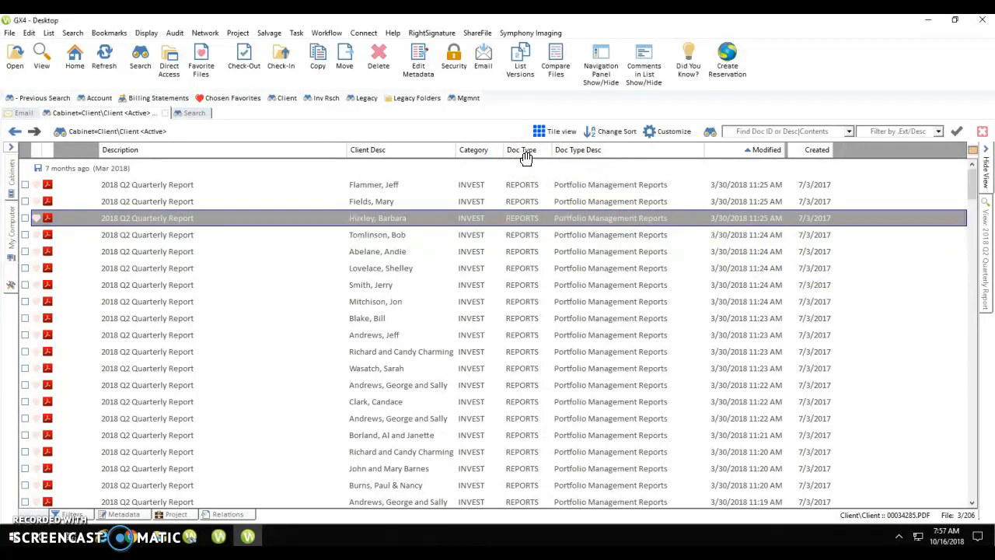
left_click_drag(526, 157, 515, 230)
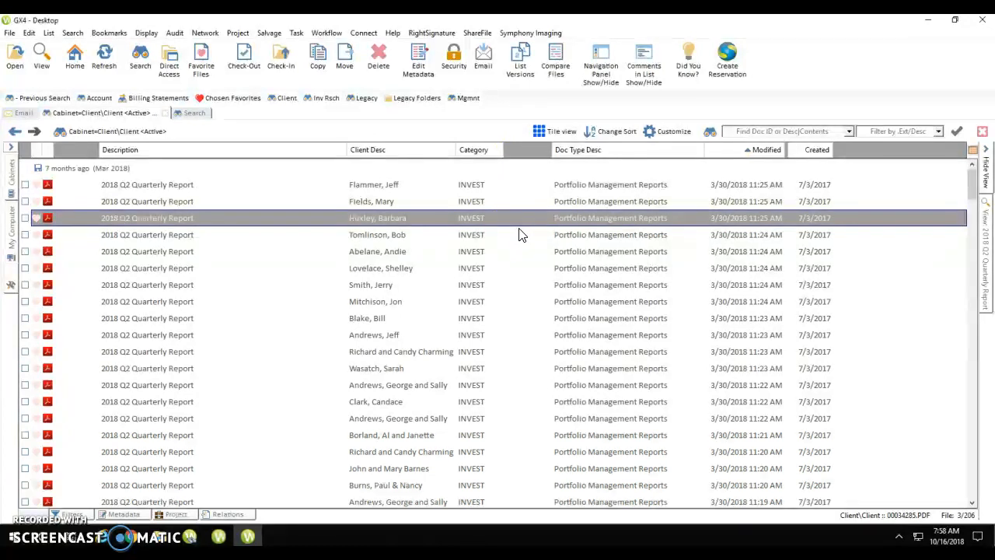
left_click(506, 229)
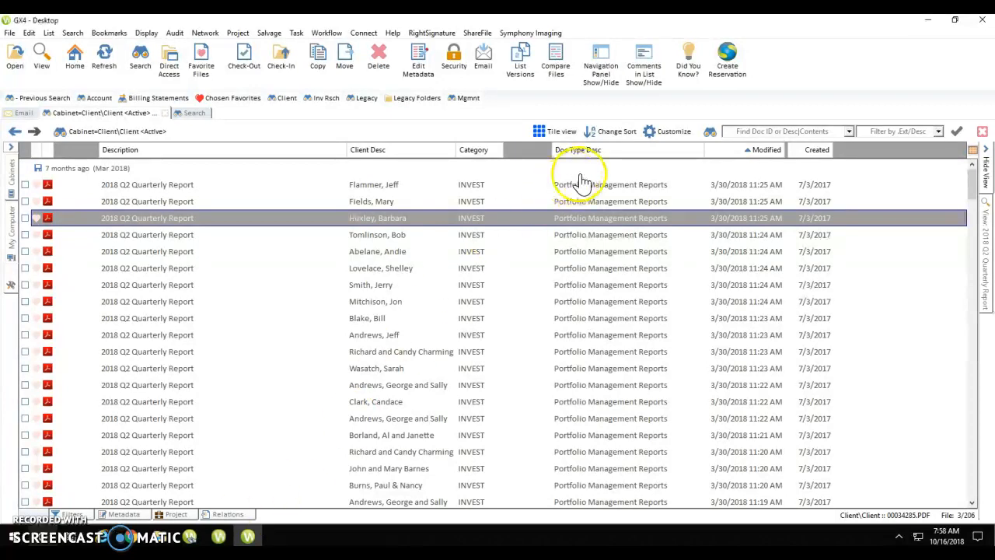
- Sort the files by Date Modified (Old -> New), then Category Code (A -> Z), then Doc Type Code (A -> Z)
left_click(614, 134)
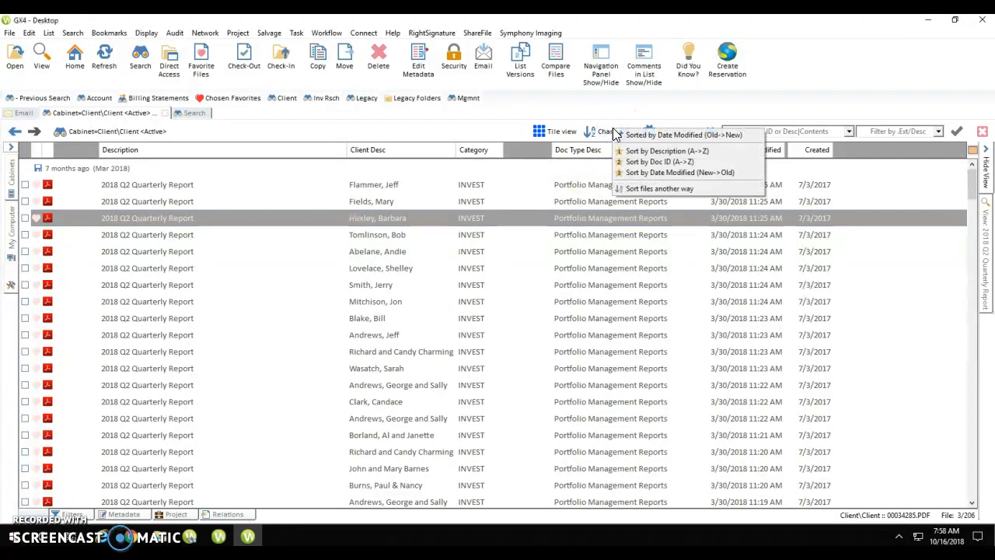
left_click(649, 190)
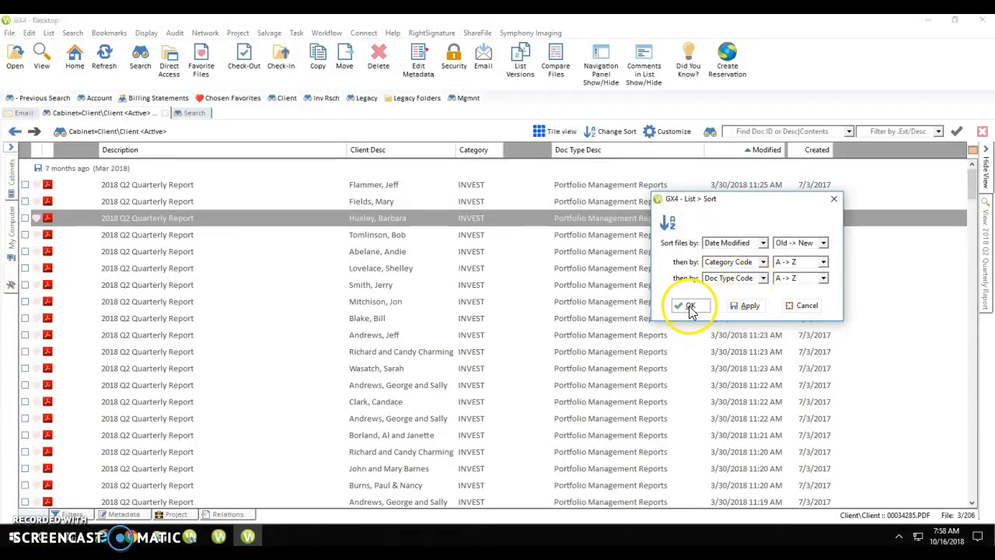
left_click(764, 262)
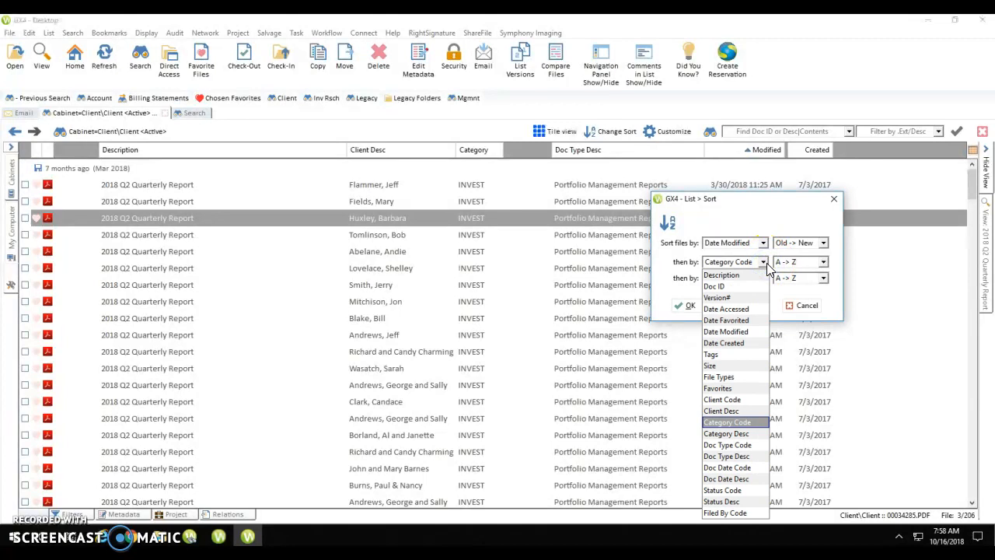
left_click(696, 307)
left_click(693, 307)
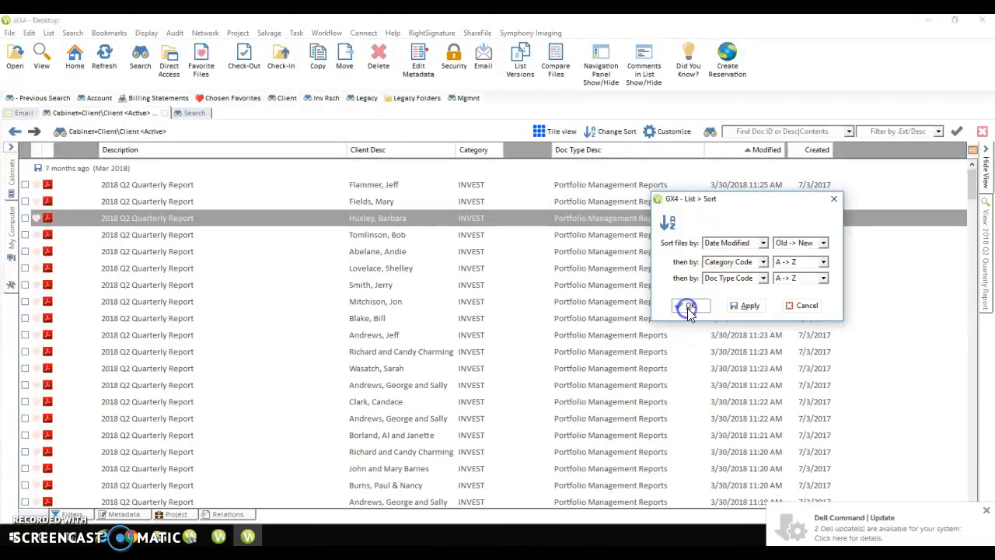
left_click(691, 307)
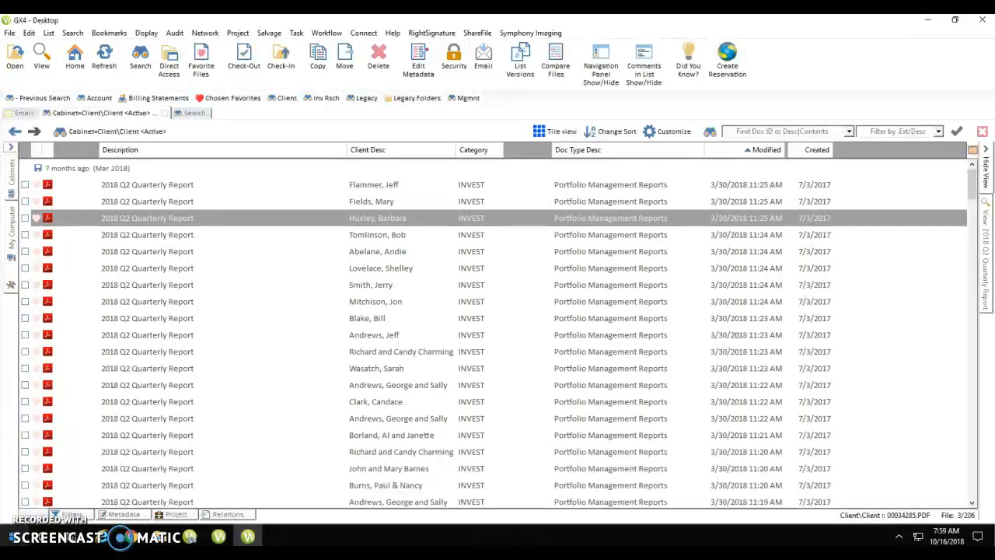
- Save the current column layout and sort as a column template named "Client Search" for Everyone
right_click(865, 148)
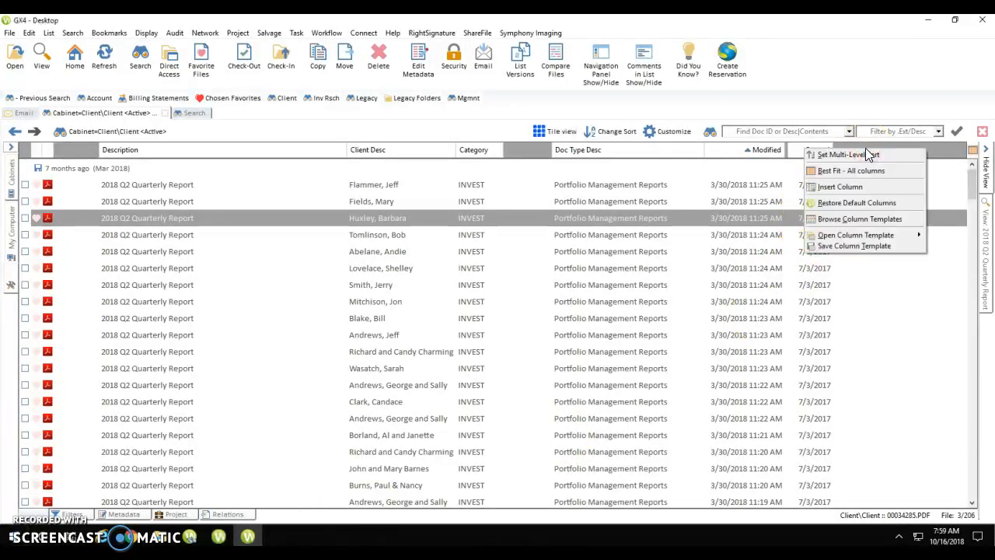
left_click(853, 246)
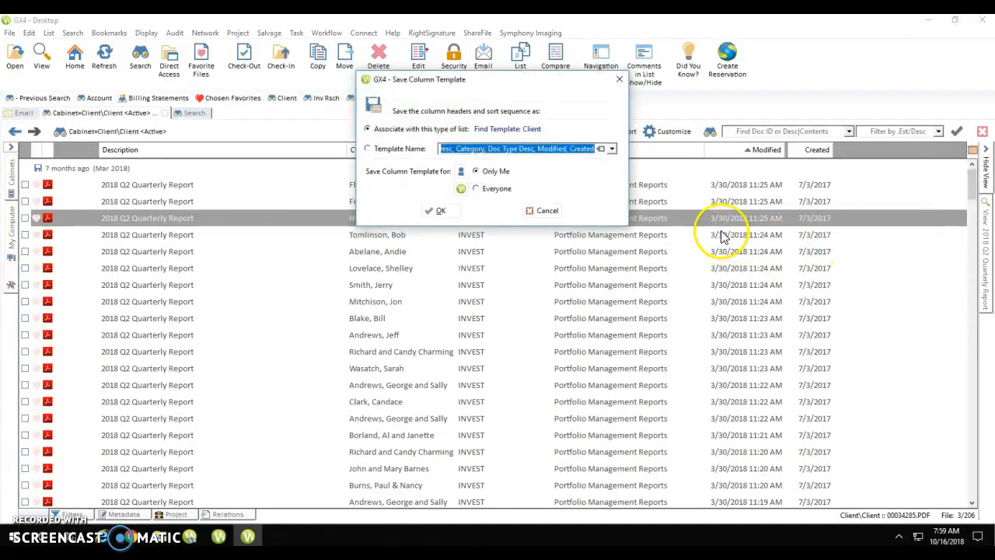
left_click(368, 149)
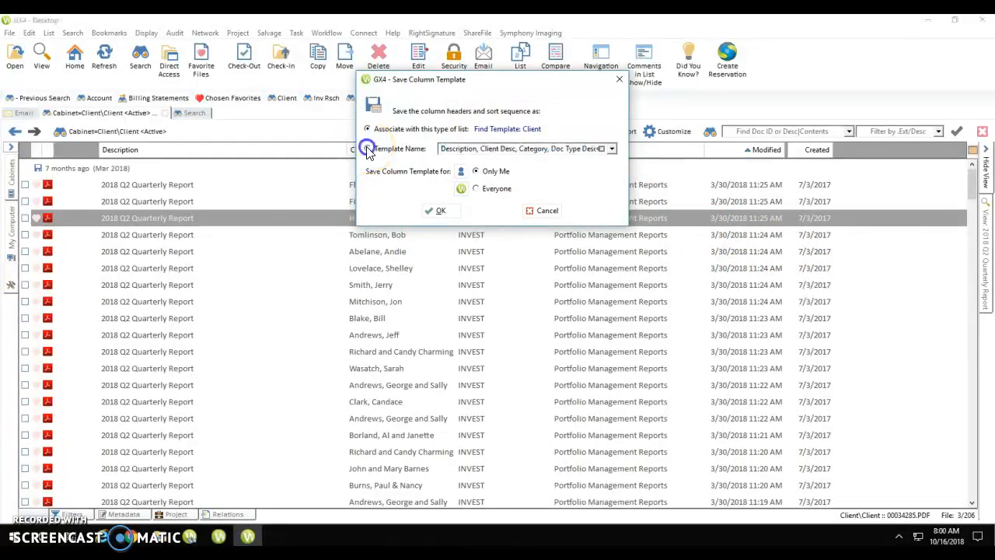
left_click(501, 149)
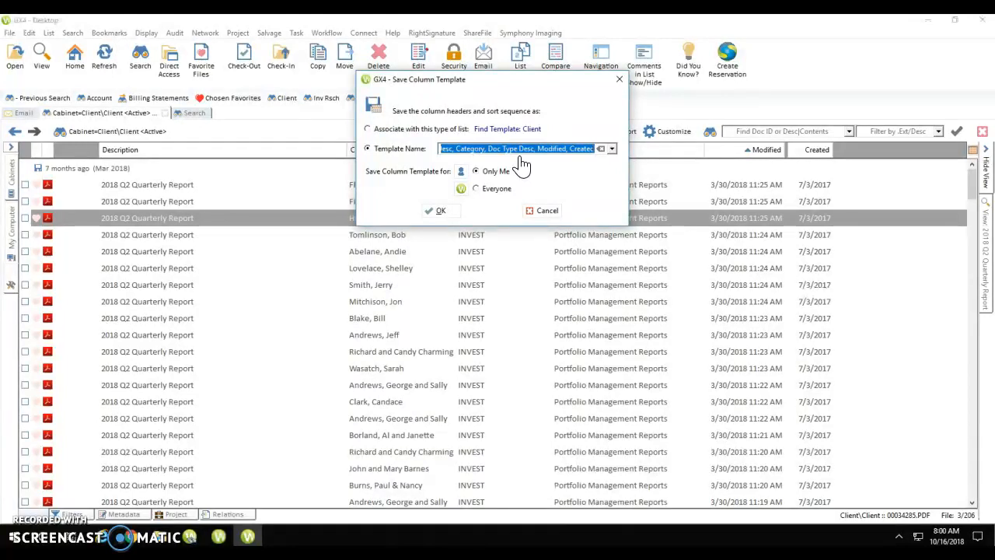
type("Client Search")
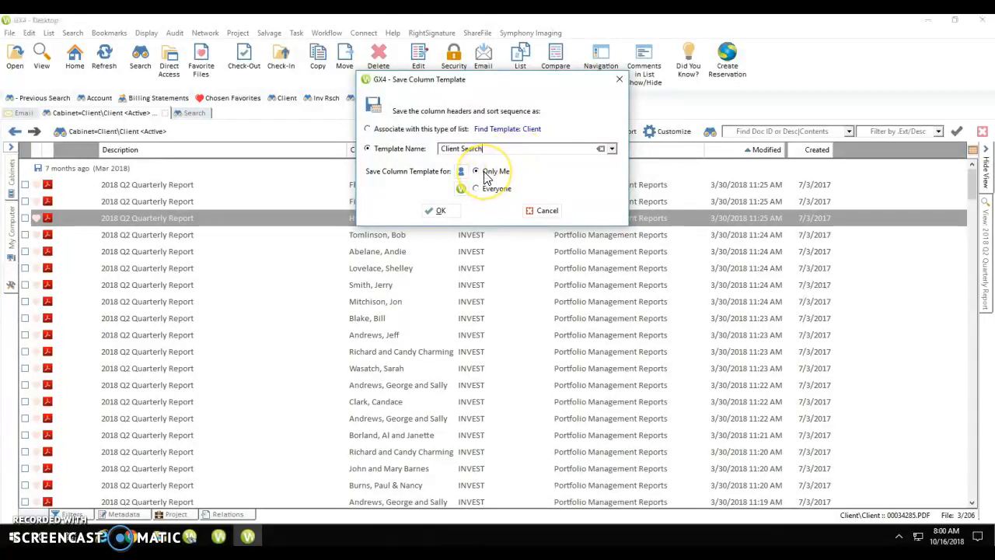
left_click(490, 194)
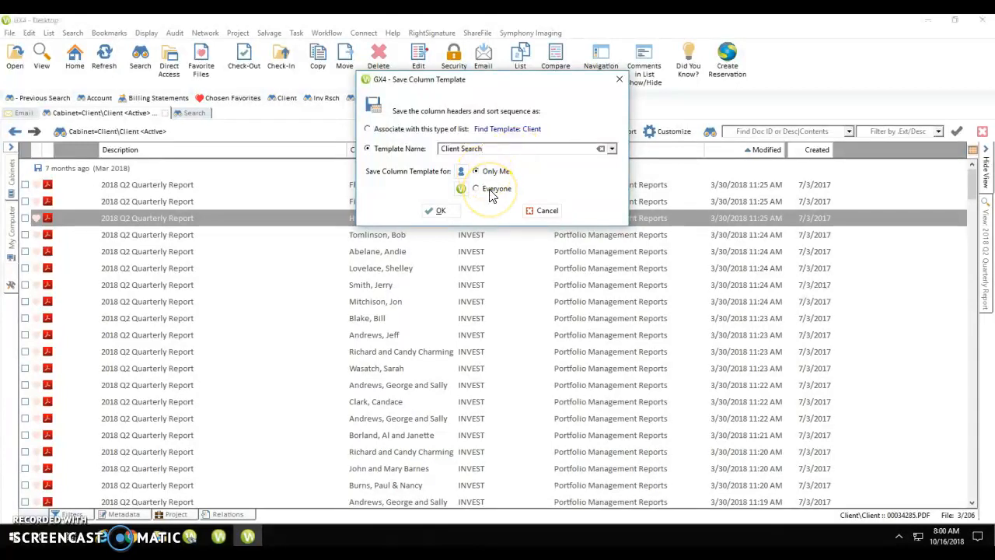
left_click(490, 192)
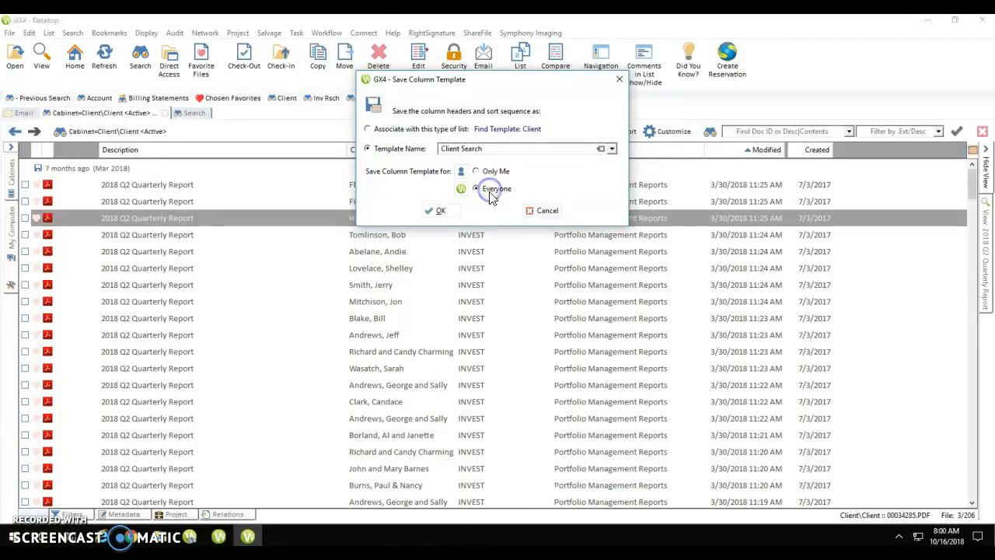
left_click(441, 212)
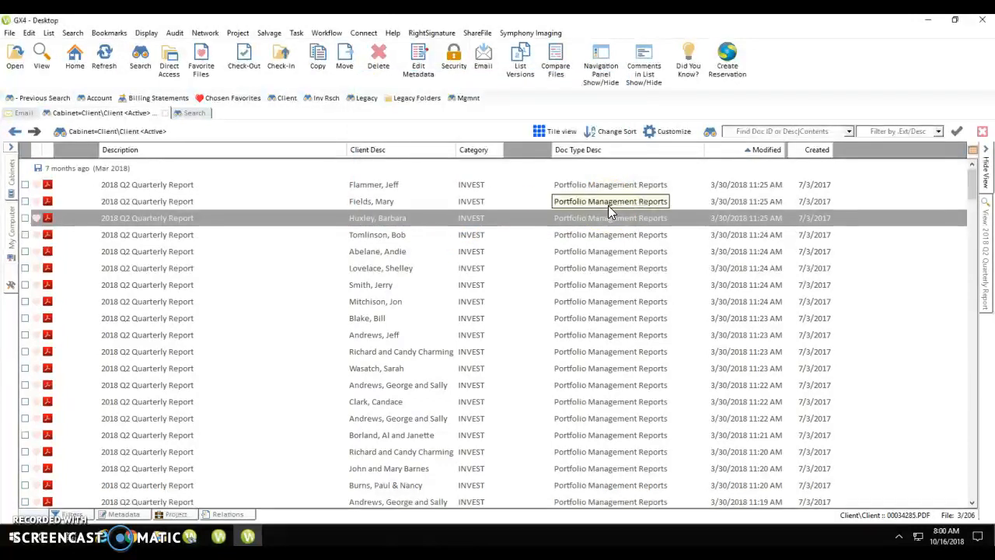
- Apply the saved "Client Search" column template to the file list
left_click(877, 151)
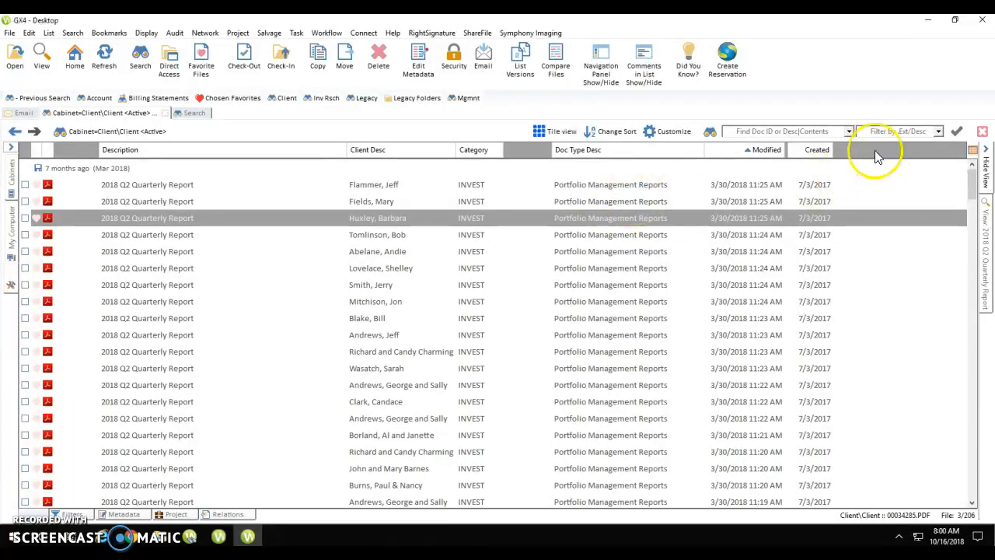
right_click(851, 154)
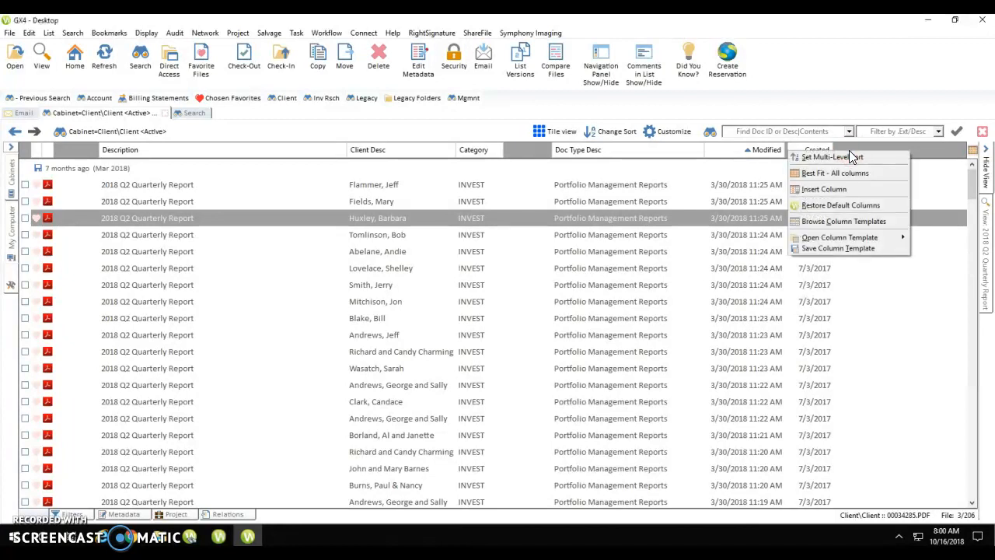
left_click(835, 241)
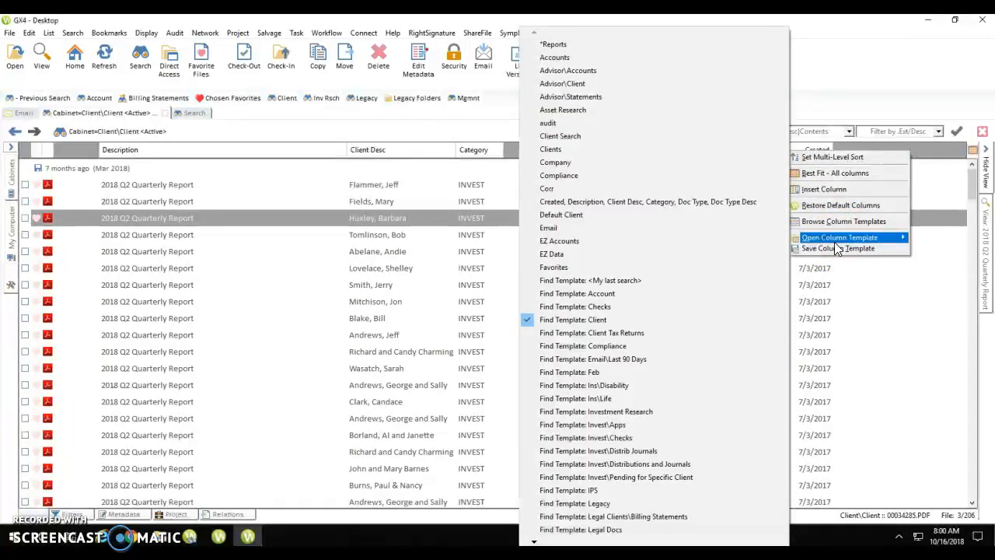
left_click(603, 136)
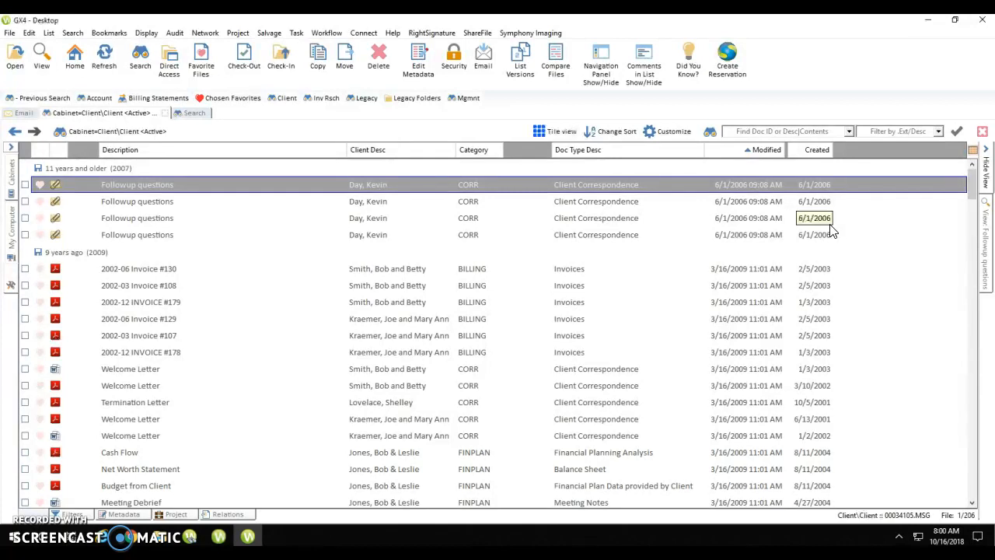
- Save the column layout as the template associated with the list type "Find Template: Client" for Everyone
right_click(855, 150)
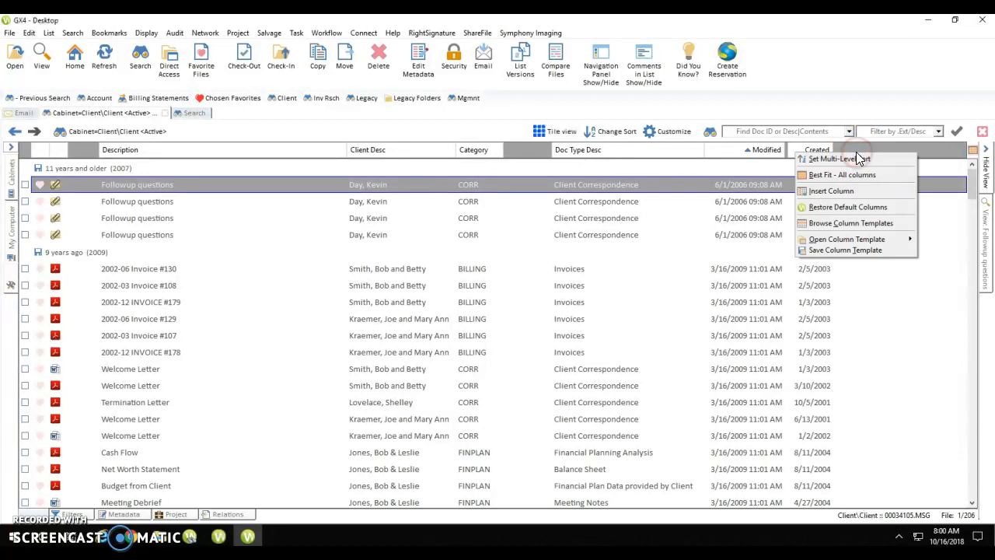
left_click(845, 250)
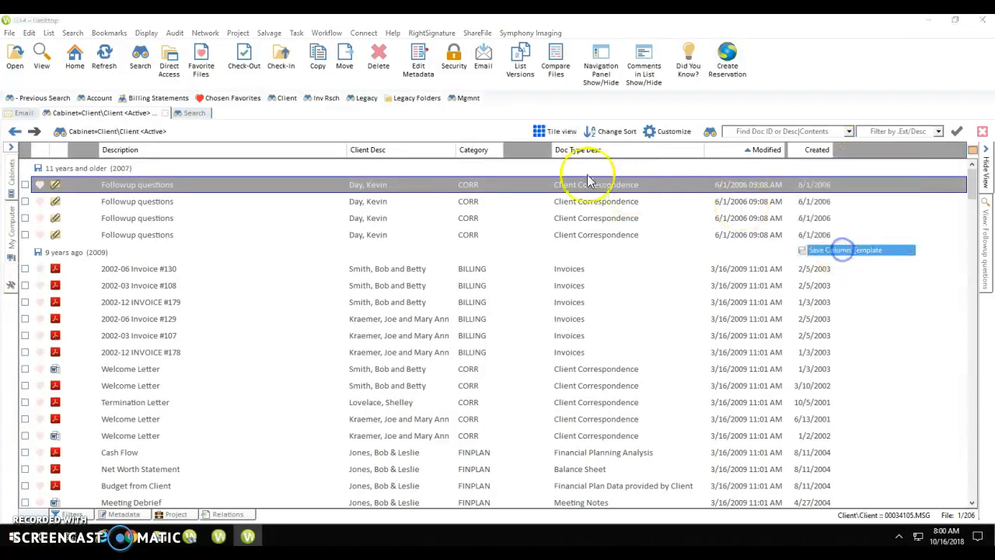
left_click(388, 132)
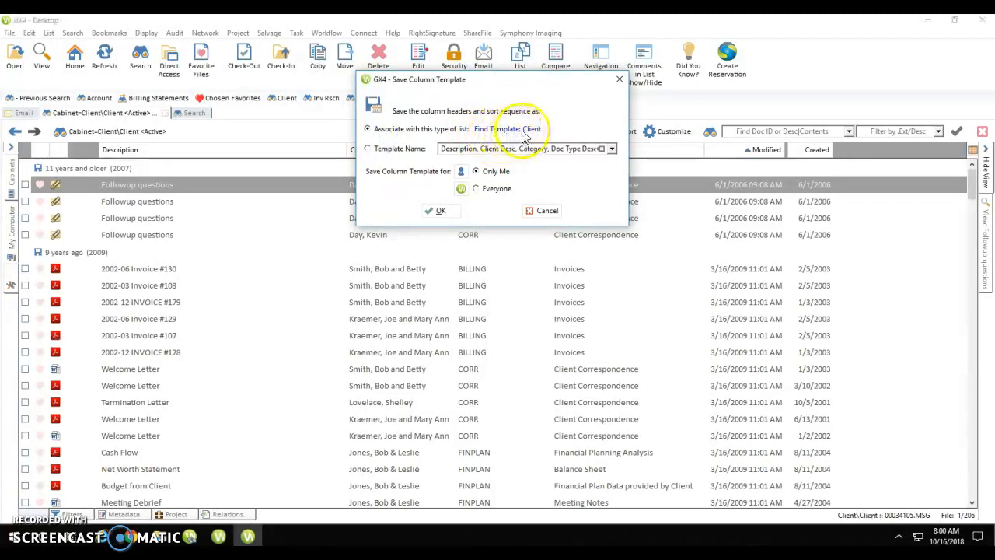
left_click(478, 189)
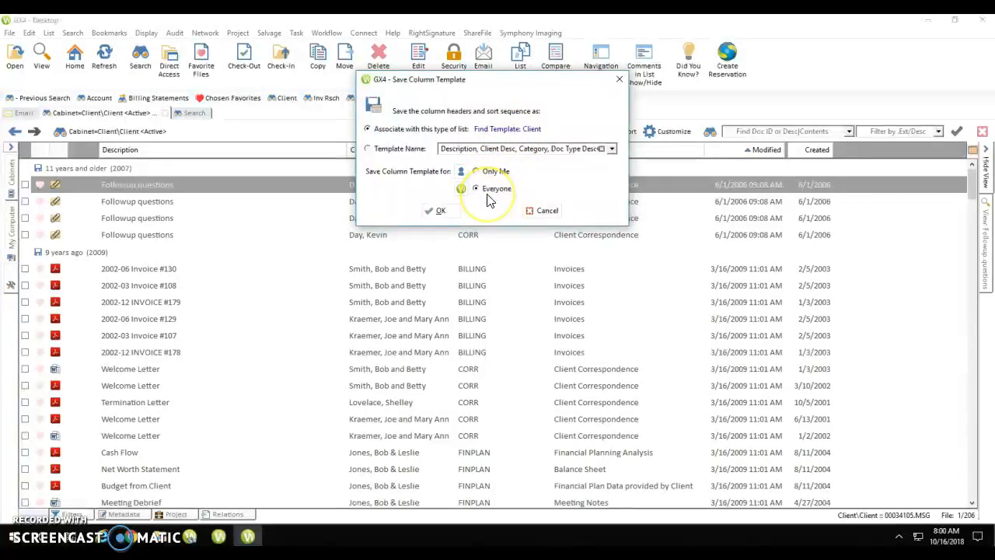
left_click(440, 212)
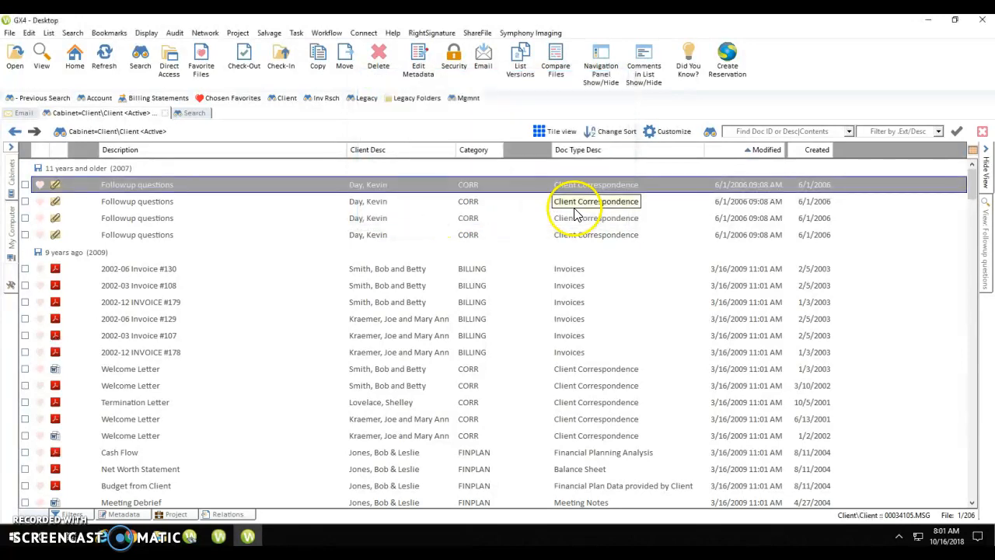
- Run the saved Client search with all criteria fields left blank
left_click(281, 100)
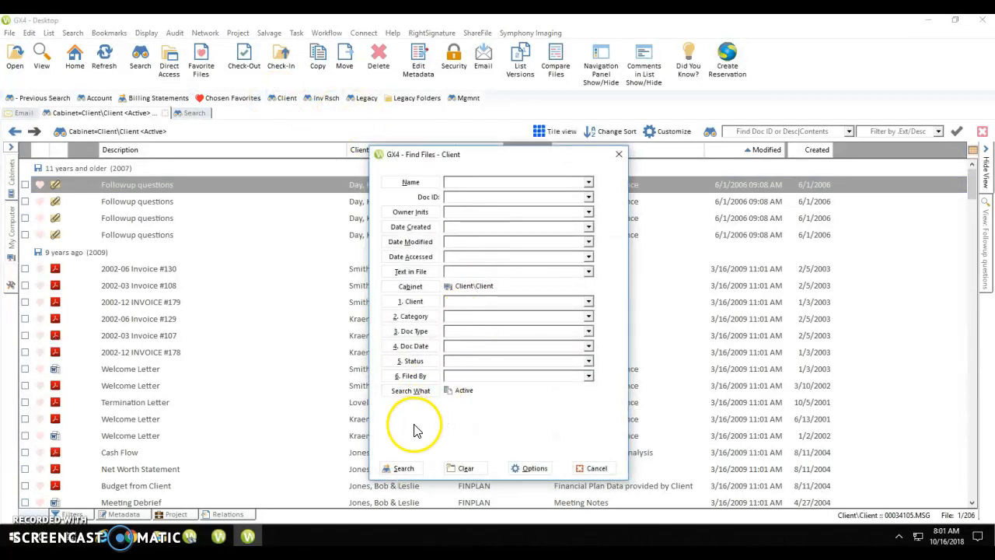
left_click(405, 468)
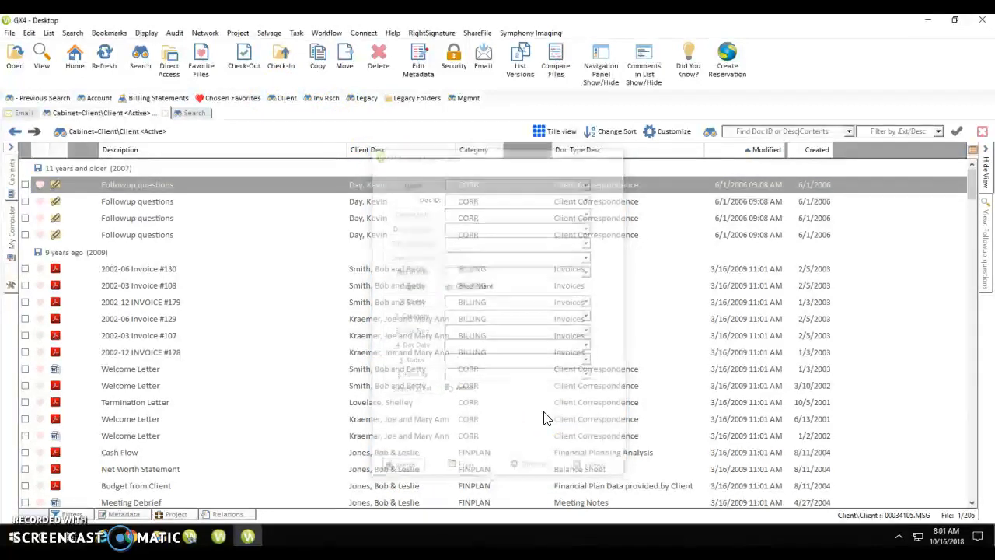